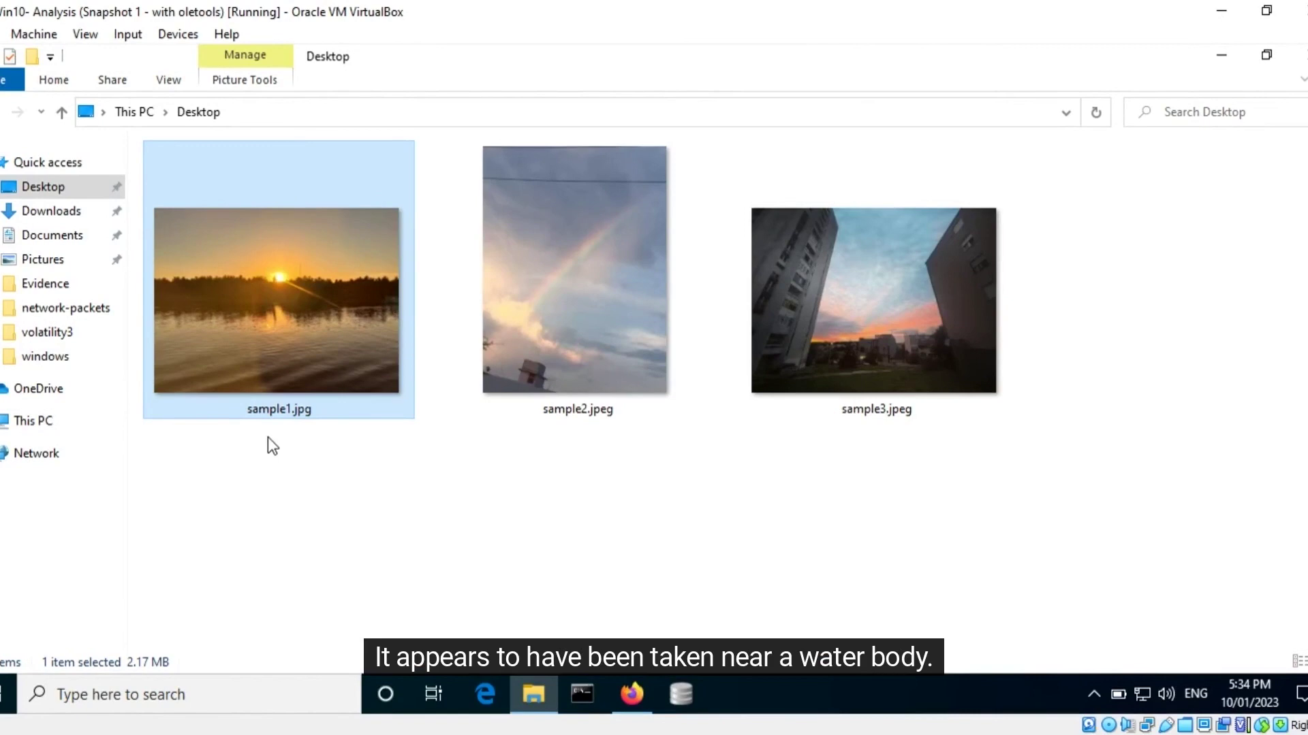
In Firefox on jimpl.com, upload sample1.jpg from the Desktop.
{"action": "left_click", "coordinate": [631, 694]}
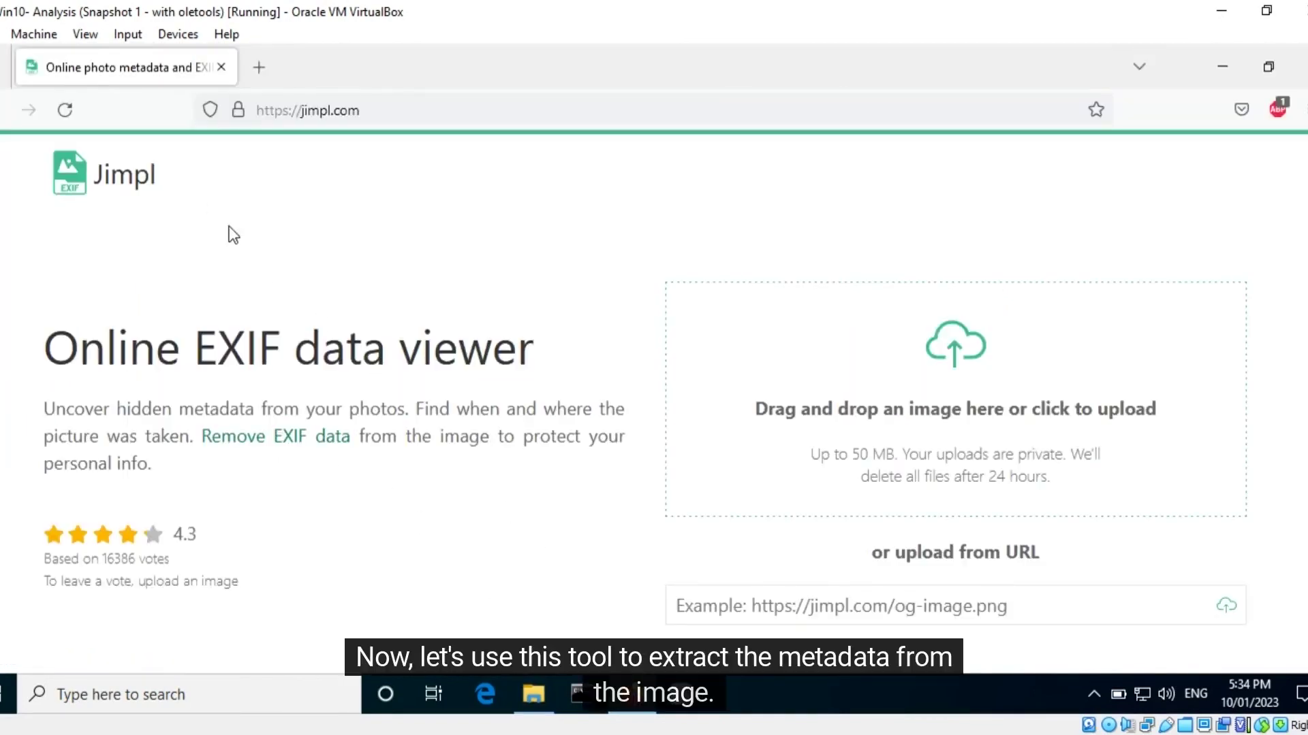
{"action": "left_click", "coordinate": [935, 358]}
{"action": "left_click", "coordinate": [279, 193]}
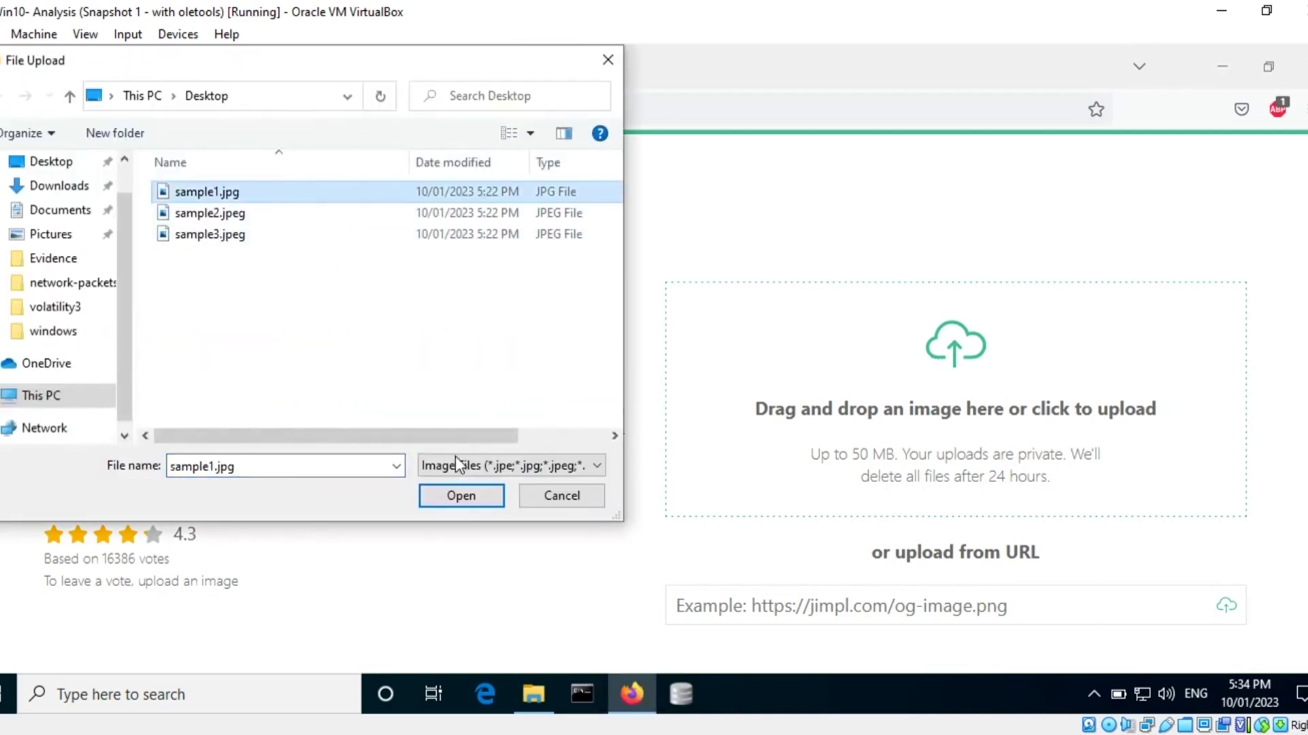
{"action": "left_click", "coordinate": [463, 500]}
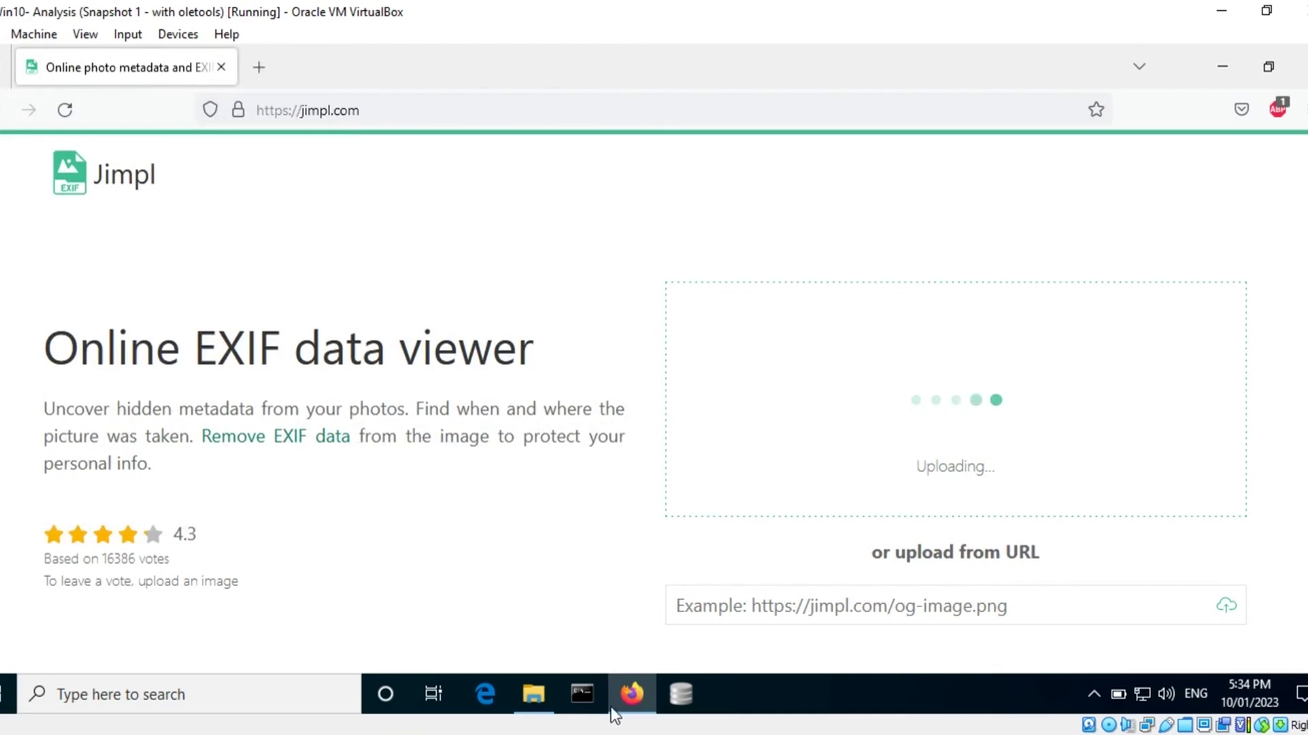
{"action": "mouse_move", "coordinate": [631, 695]}
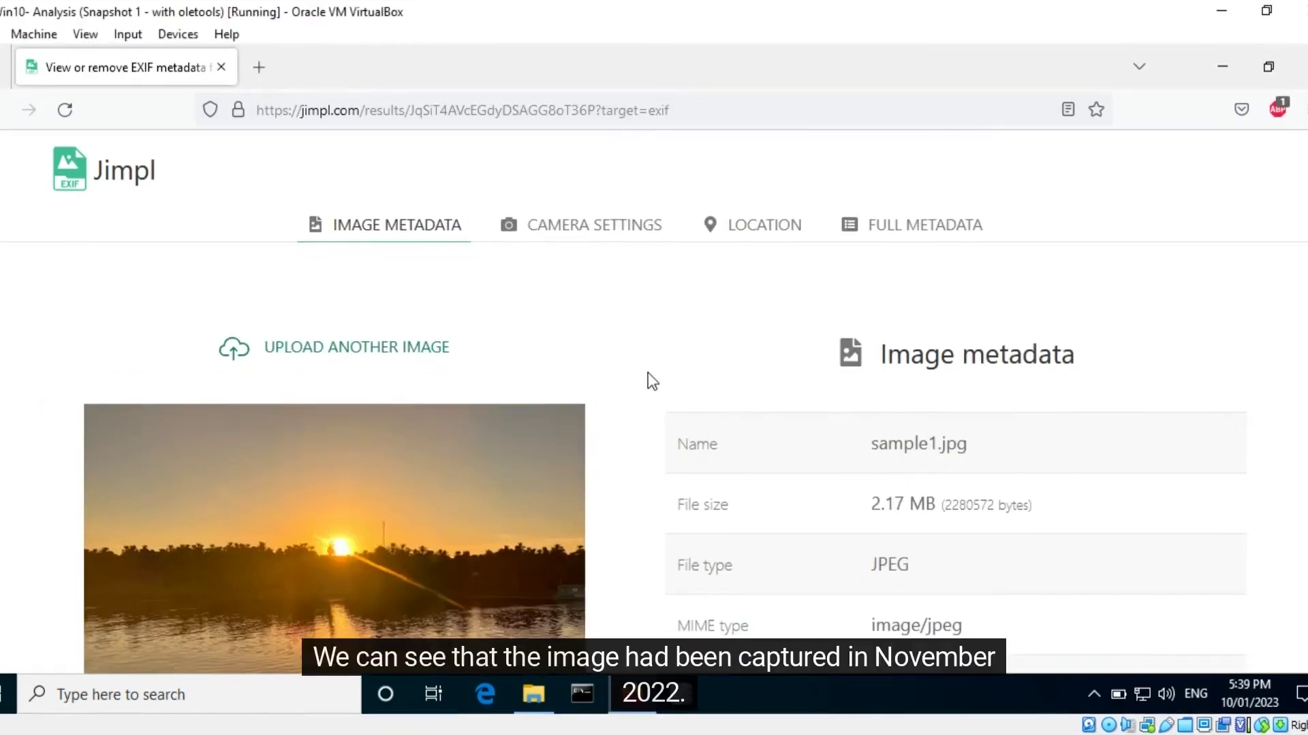
Scroll to sample1's Location map (Nile near Aswan, Egypt) and iPhone 13 Pro camera settings.
{"action": "scroll", "coordinate": [648, 374], "scroll_direction": "down", "scroll_amount": 2}
{"action": "scroll", "coordinate": [647, 373], "scroll_direction": "down", "scroll_amount": 1}
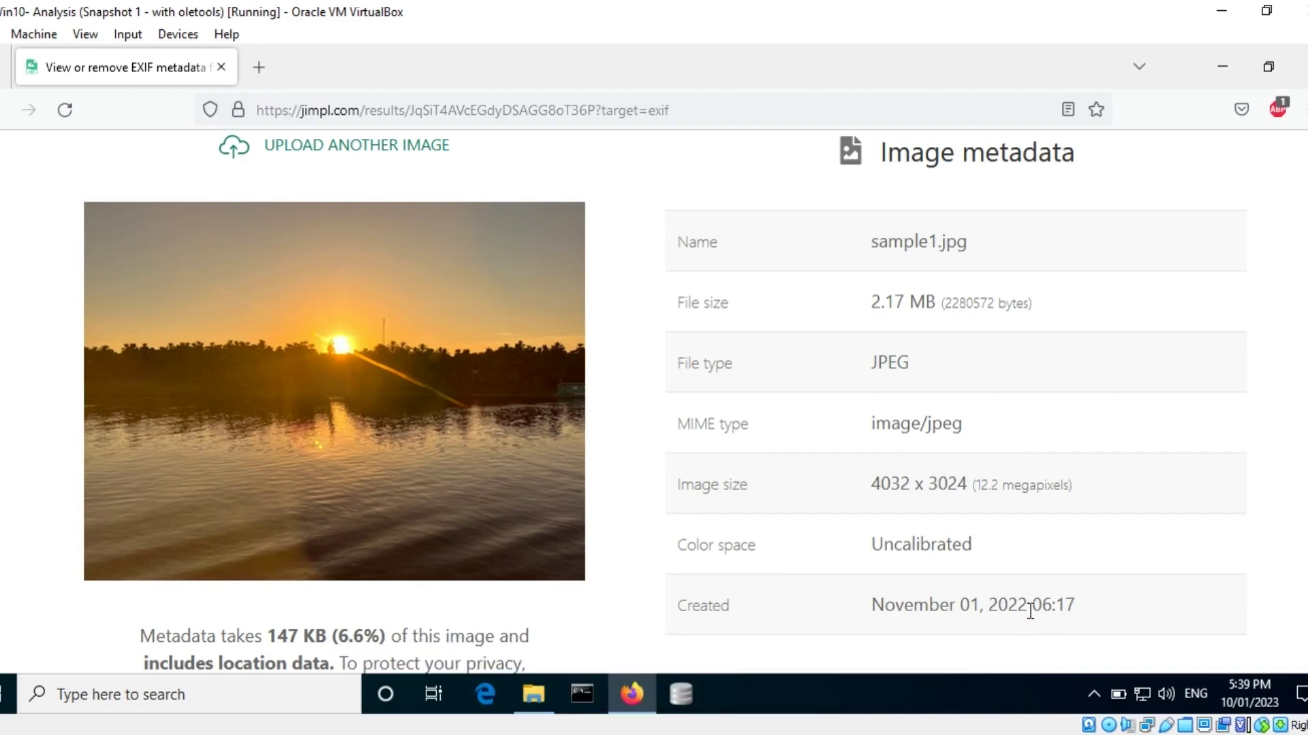
{"action": "scroll", "coordinate": [645, 494], "scroll_direction": "down", "scroll_amount": 7}
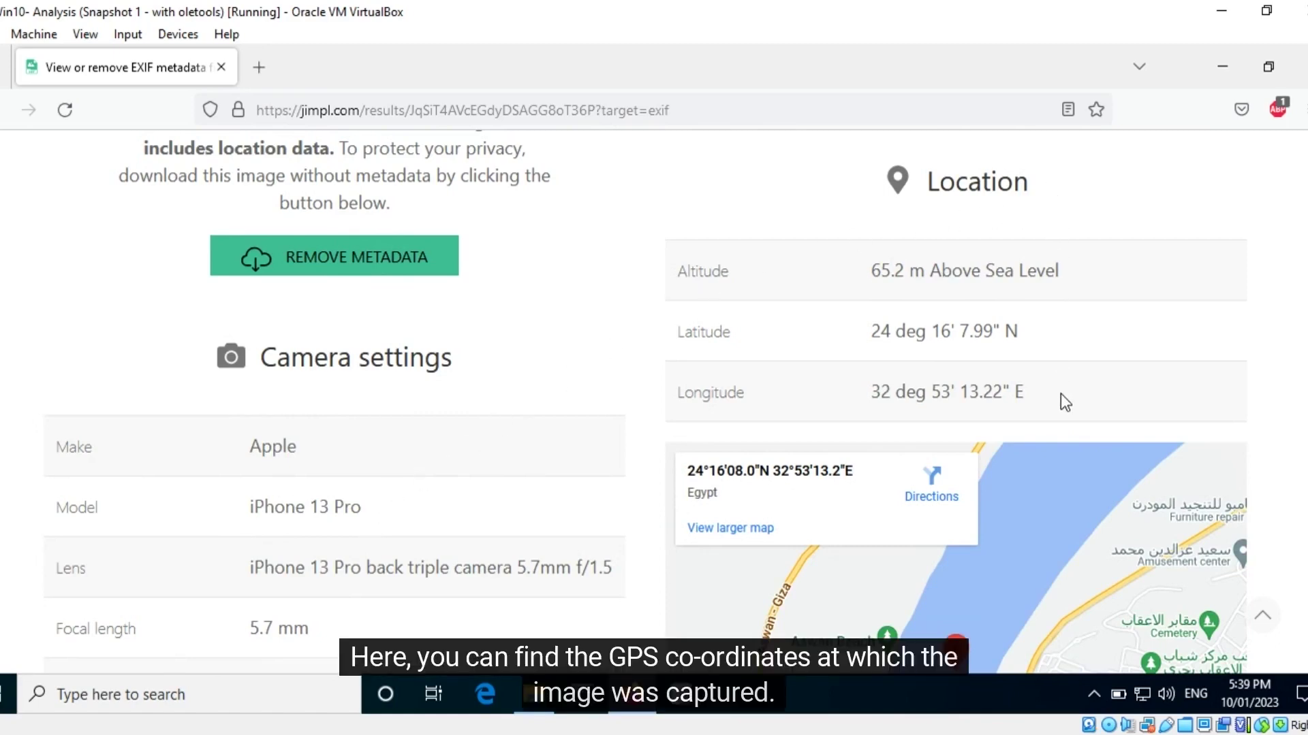
{"action": "scroll", "coordinate": [1064, 402], "scroll_direction": "down", "scroll_amount": 3}
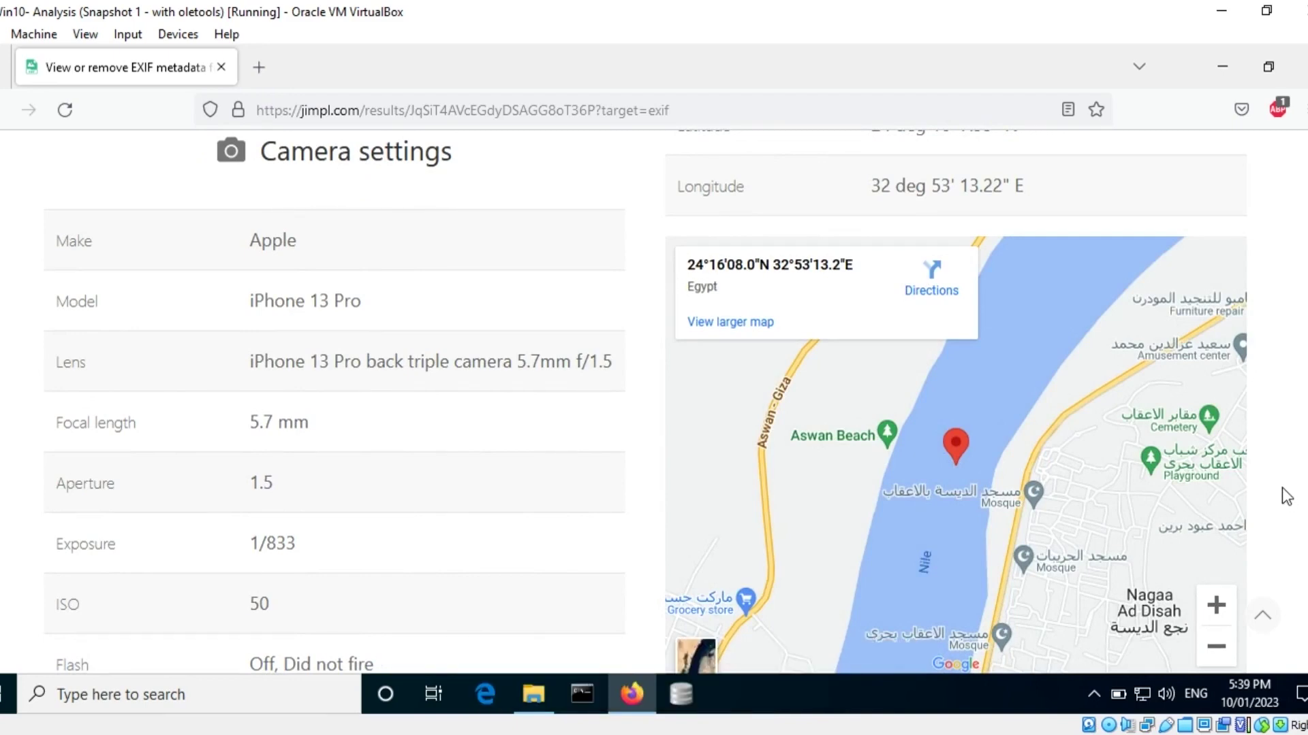
Scroll through sample1.jpg's Full metadata table down to the PrimaryPlatform row.
{"action": "scroll", "coordinate": [1281, 492], "scroll_direction": "down", "scroll_amount": 8}
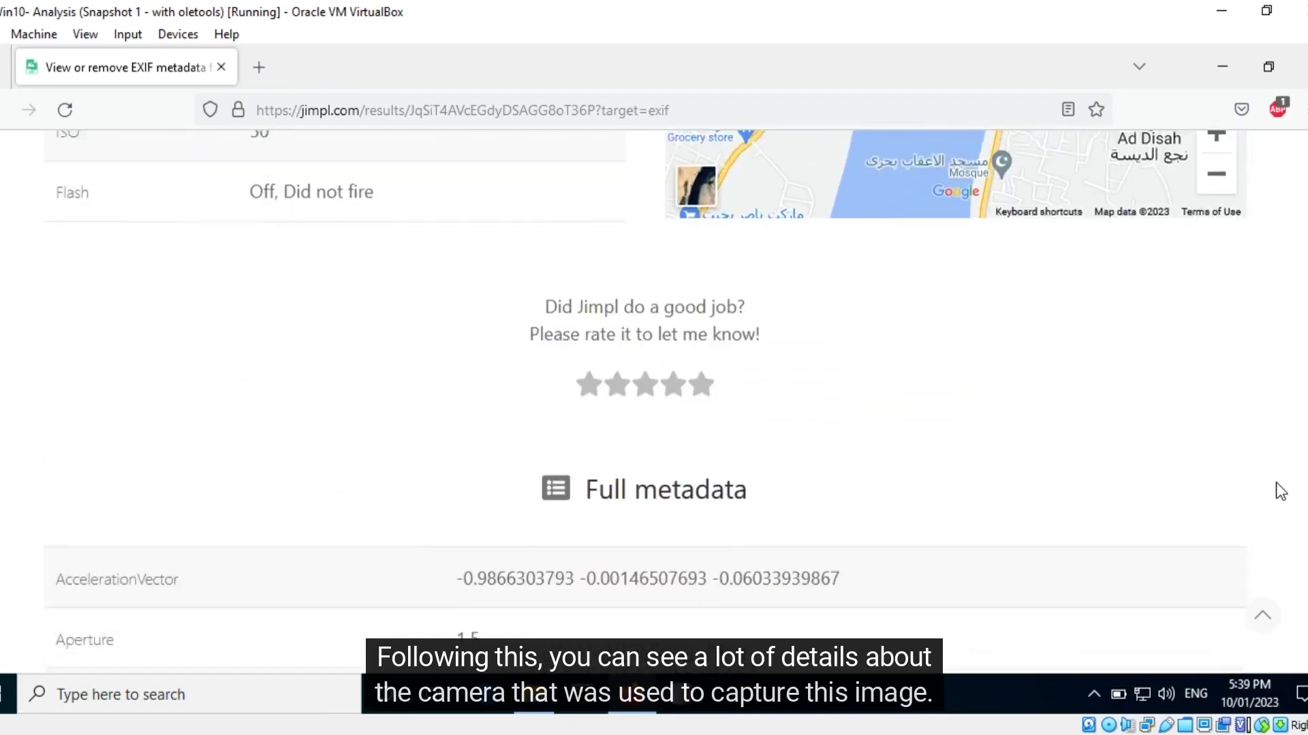
{"action": "scroll", "coordinate": [982, 477], "scroll_direction": "down", "scroll_amount": 6}
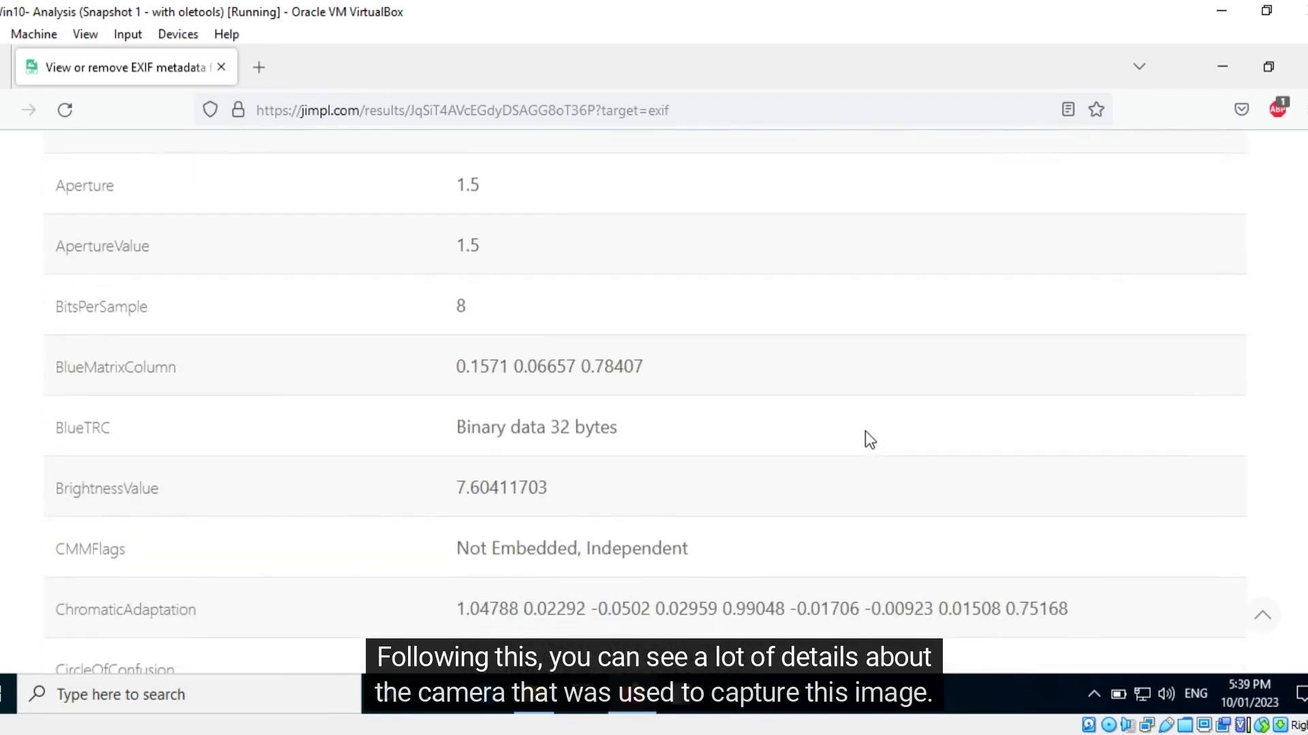
{"action": "scroll", "coordinate": [854, 424], "scroll_direction": "down", "scroll_amount": 3}
{"action": "scroll", "coordinate": [854, 424], "scroll_direction": "down", "scroll_amount": 3}
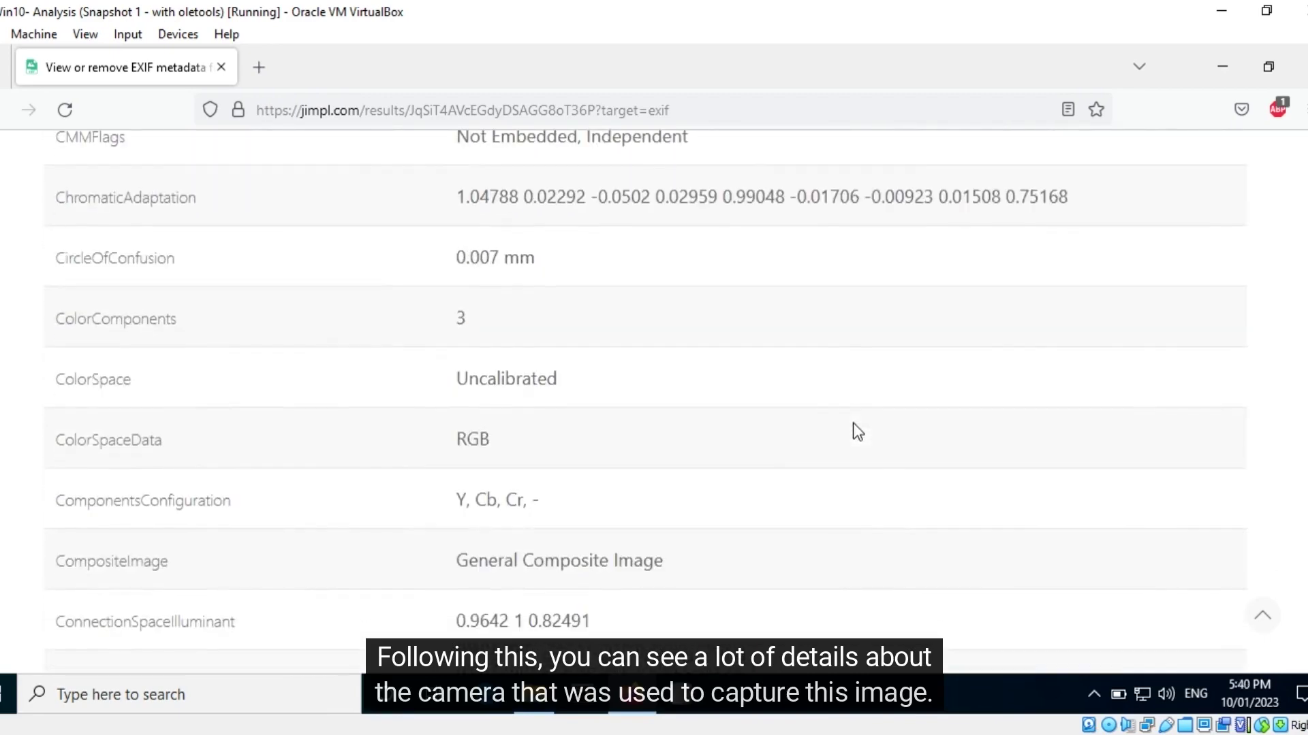
{"action": "scroll", "coordinate": [855, 430], "scroll_direction": "down", "scroll_amount": 6}
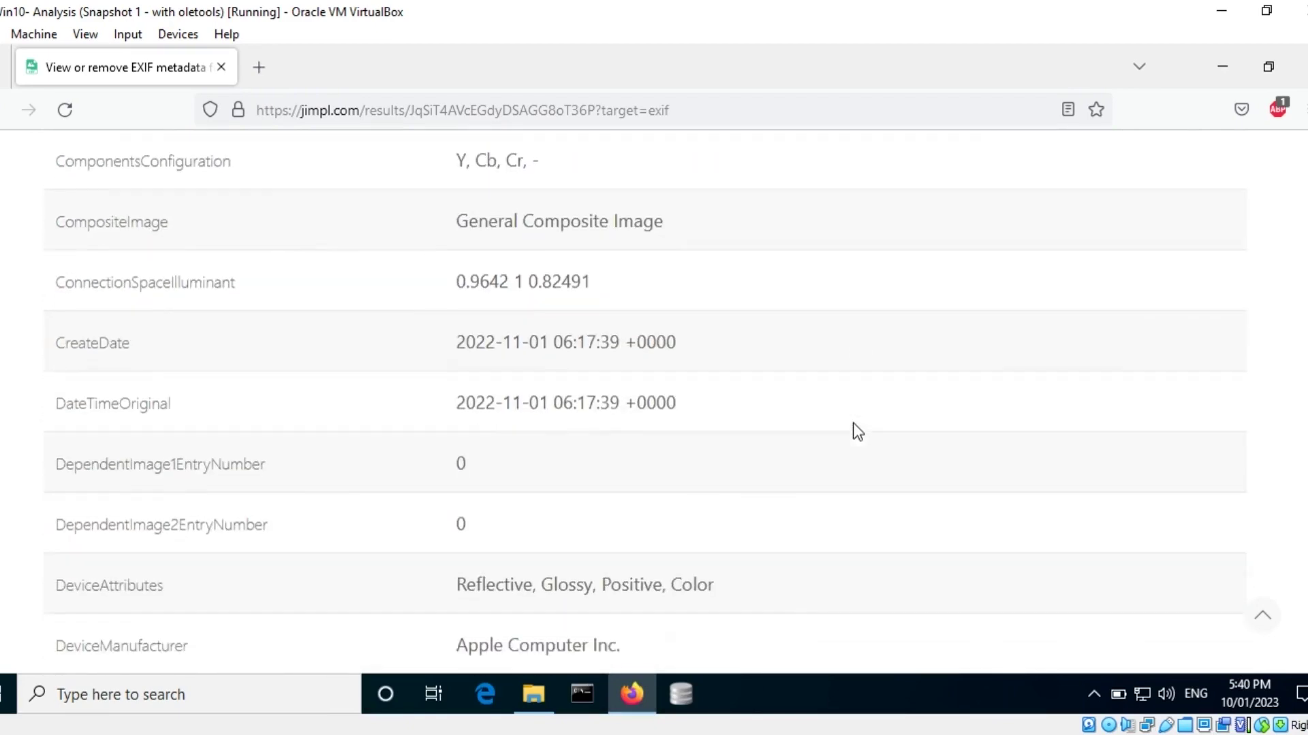
{"action": "scroll", "coordinate": [852, 423], "scroll_direction": "down", "scroll_amount": 12}
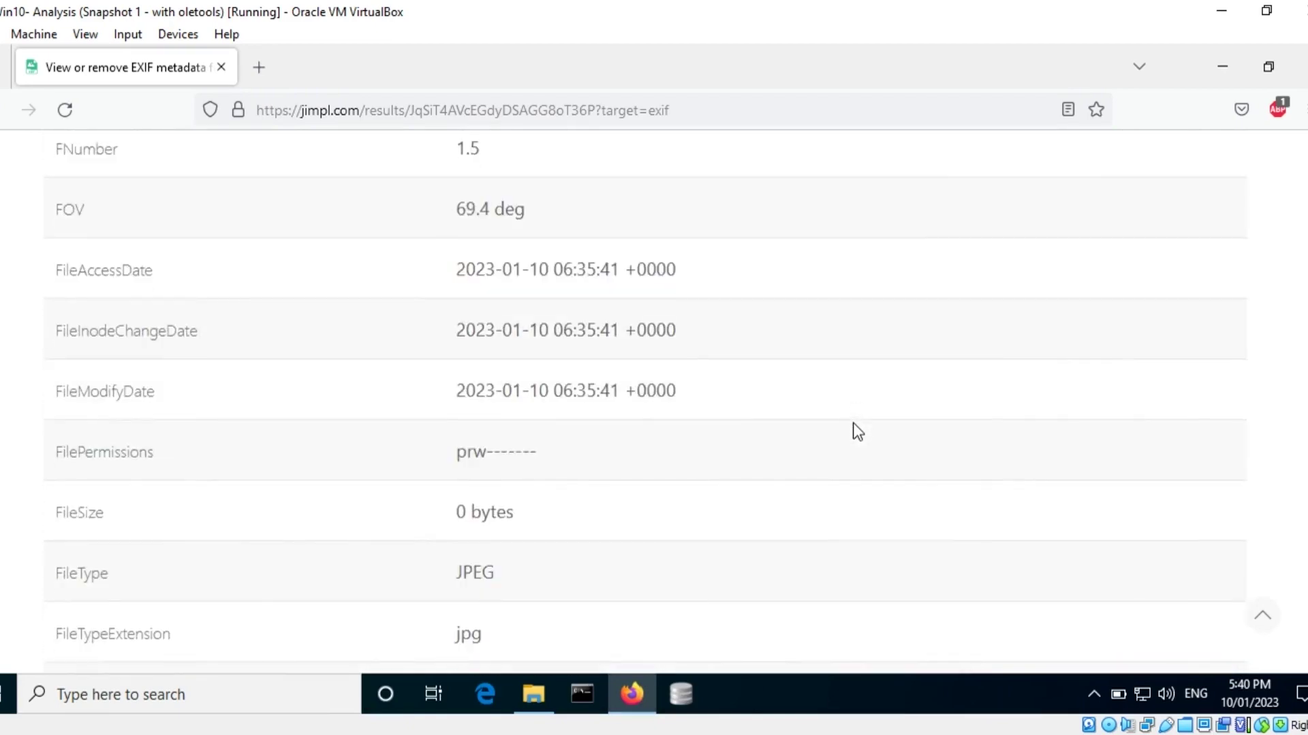
{"action": "scroll", "coordinate": [855, 433], "scroll_direction": "down", "scroll_amount": 15}
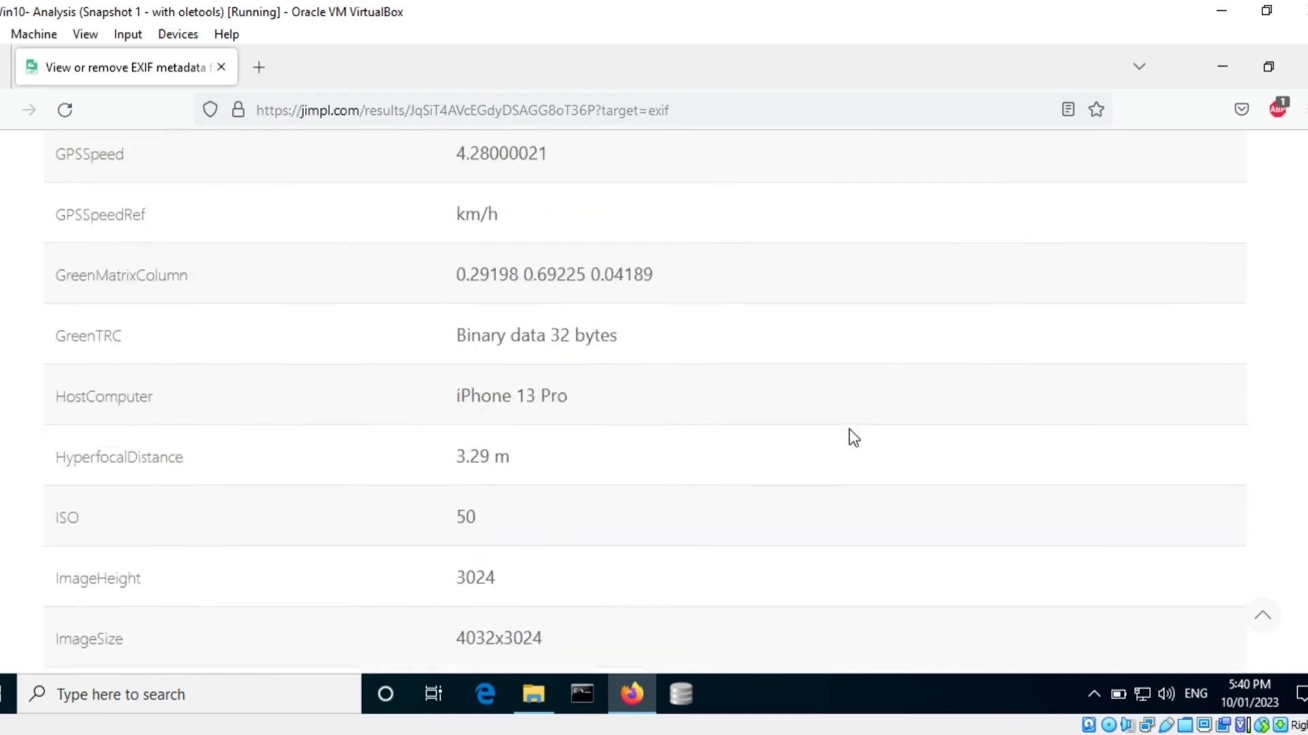
{"action": "scroll", "coordinate": [854, 437], "scroll_direction": "down", "scroll_amount": 6}
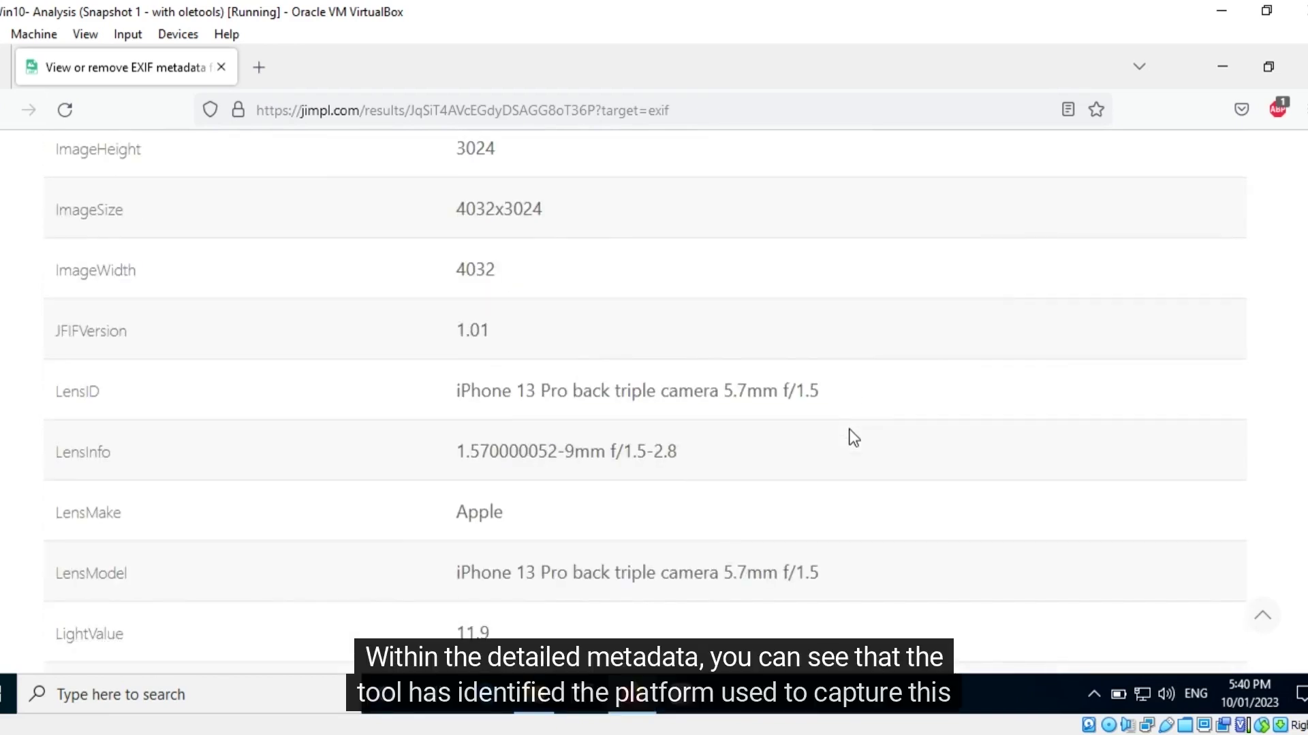
{"action": "scroll", "coordinate": [854, 437], "scroll_direction": "down", "scroll_amount": 4}
{"action": "scroll", "coordinate": [851, 438], "scroll_direction": "down", "scroll_amount": 6}
{"action": "scroll", "coordinate": [851, 438], "scroll_direction": "down", "scroll_amount": 8}
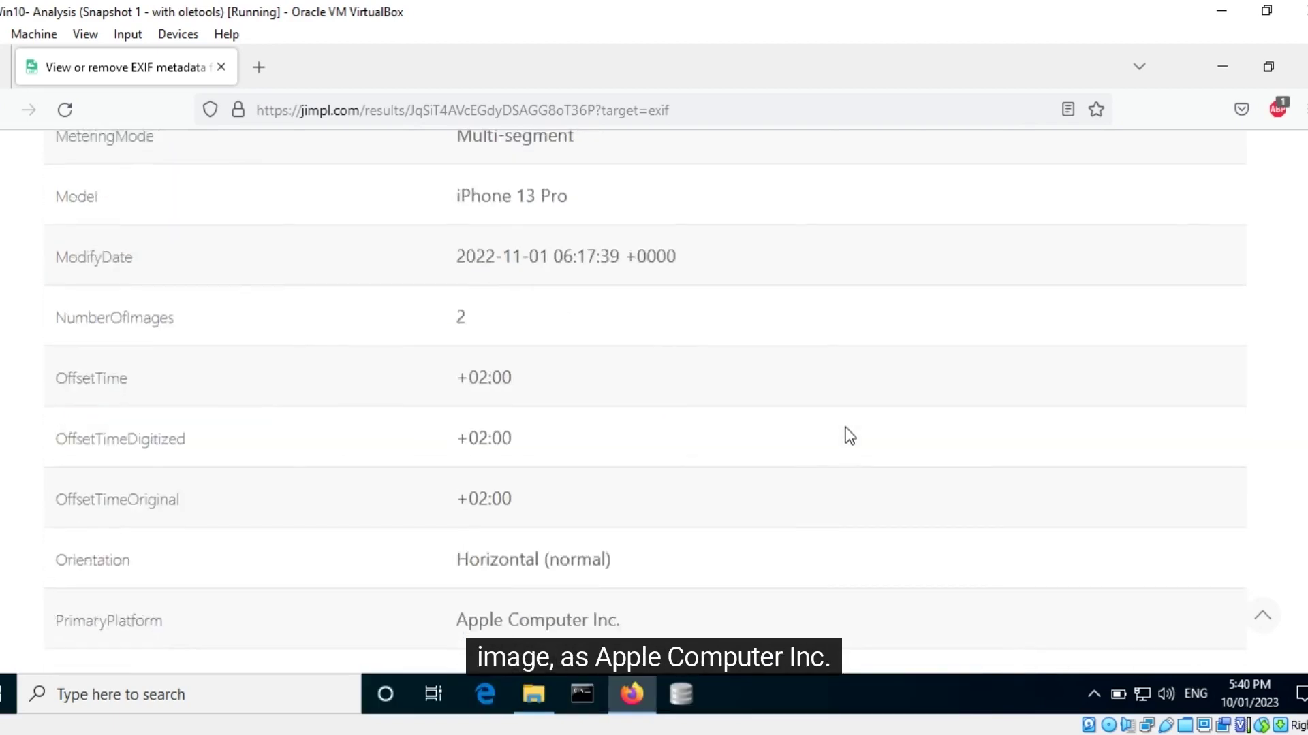
{"action": "scroll", "coordinate": [849, 436], "scroll_direction": "down", "scroll_amount": 3}
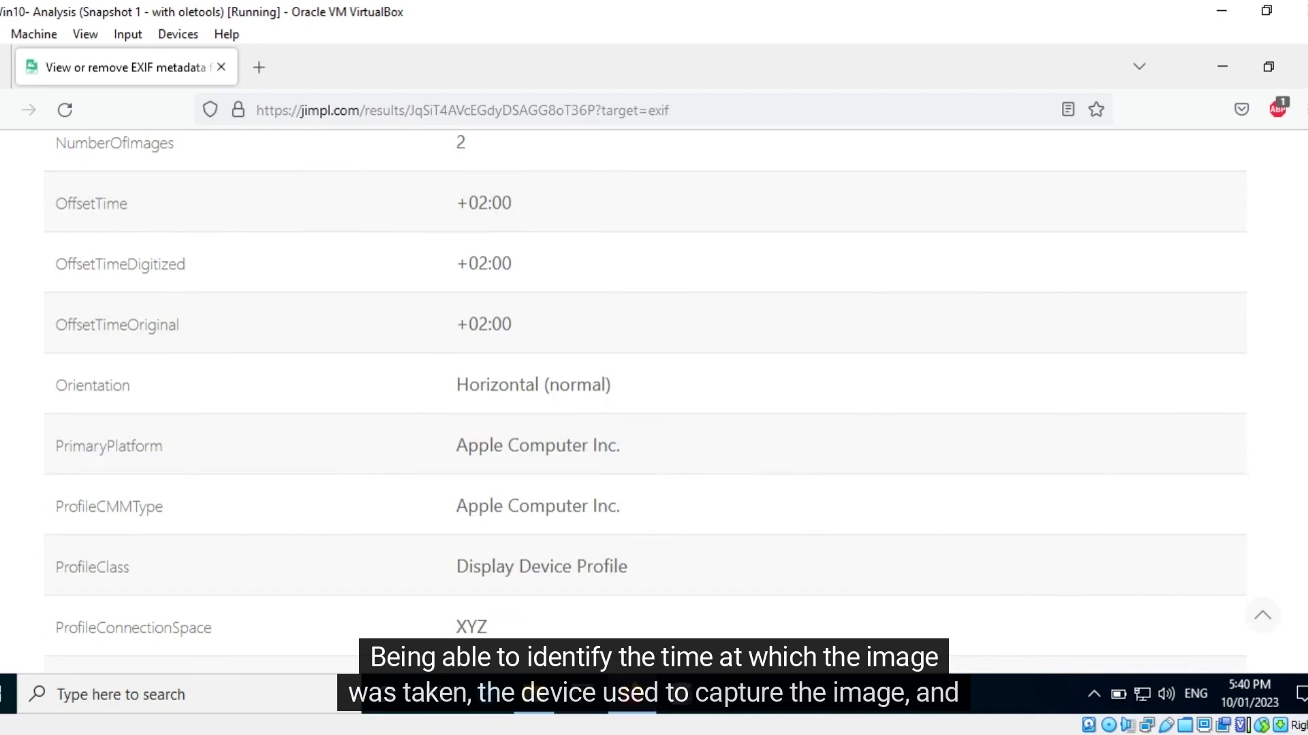
Scroll back up to the photo and its Image metadata summary.
{"action": "scroll", "coordinate": [645, 402], "scroll_direction": "up", "scroll_amount": 15}
{"action": "scroll", "coordinate": [1251, 179], "scroll_direction": "up", "scroll_amount": 20}
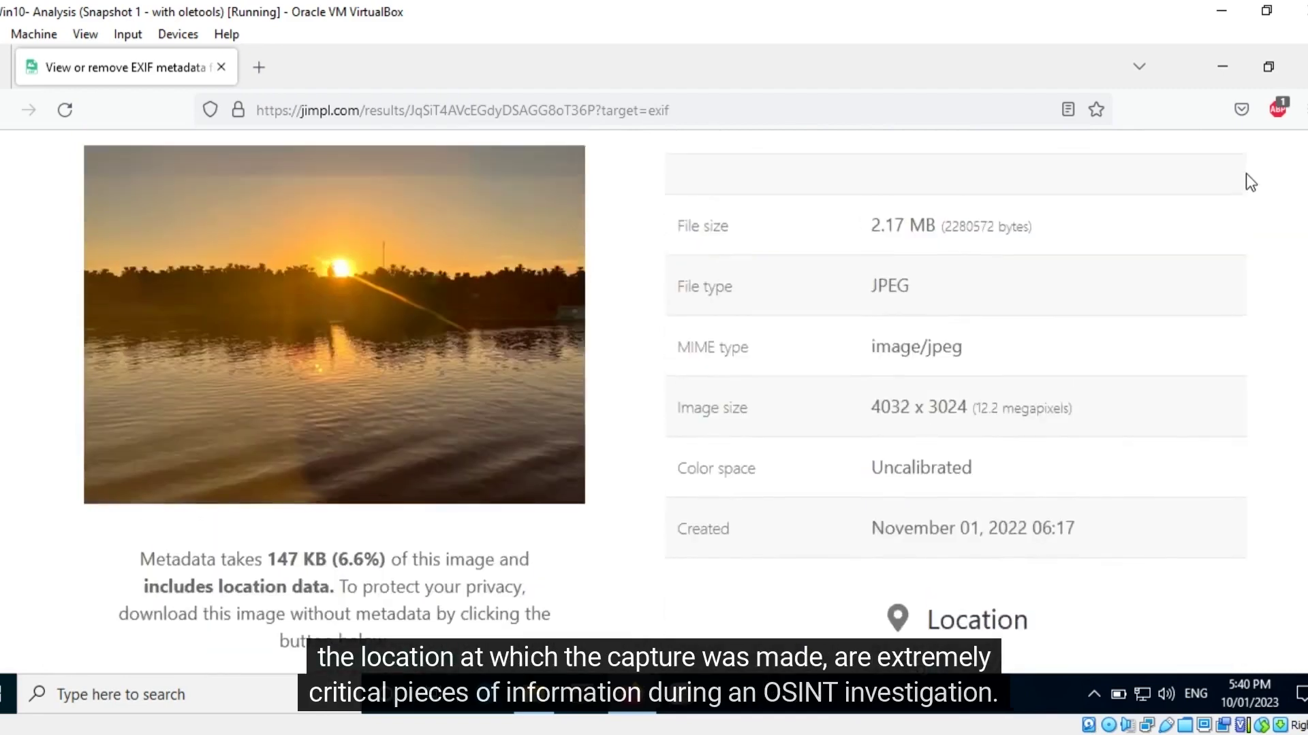
{"action": "scroll", "coordinate": [1246, 170], "scroll_direction": "up", "scroll_amount": 3}
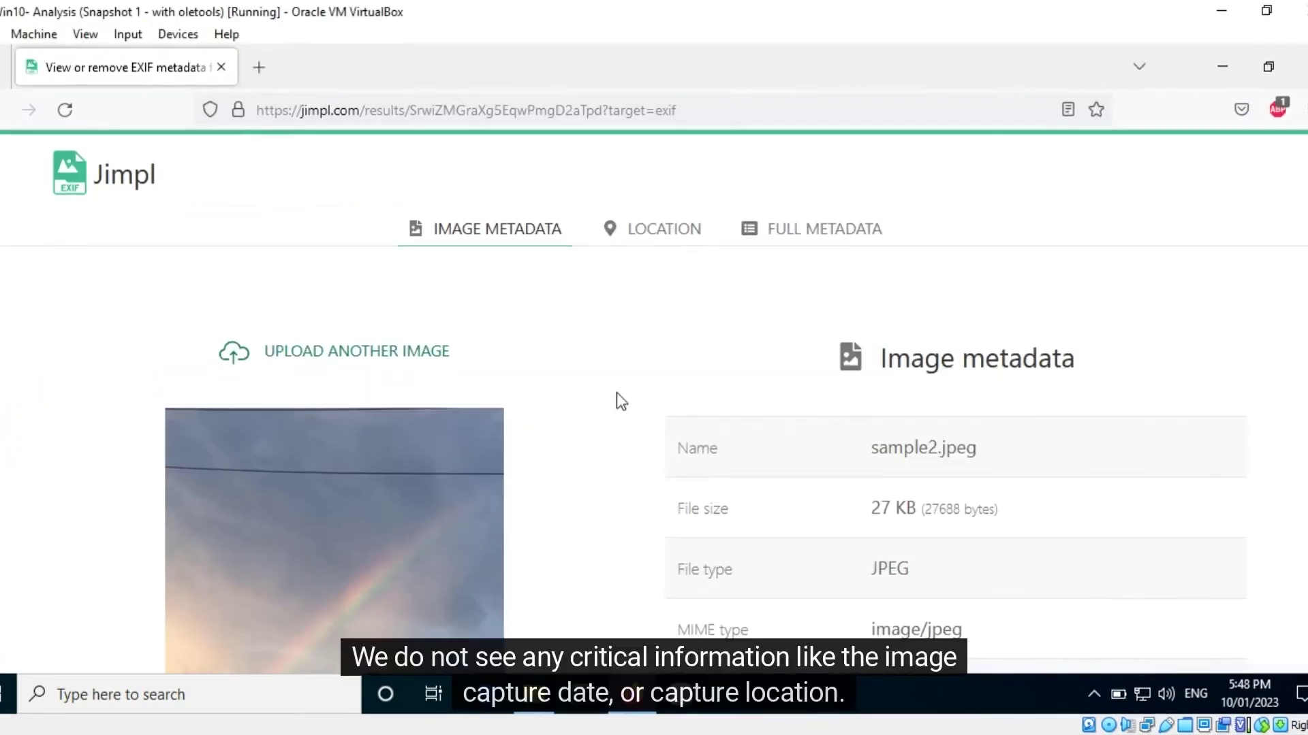
Scroll past sample2.jpeg's empty Location section through Full metadata to ProfileDateTime.
{"action": "scroll", "coordinate": [615, 395], "scroll_direction": "down", "scroll_amount": 3}
{"action": "scroll", "coordinate": [628, 334], "scroll_direction": "down", "scroll_amount": 3}
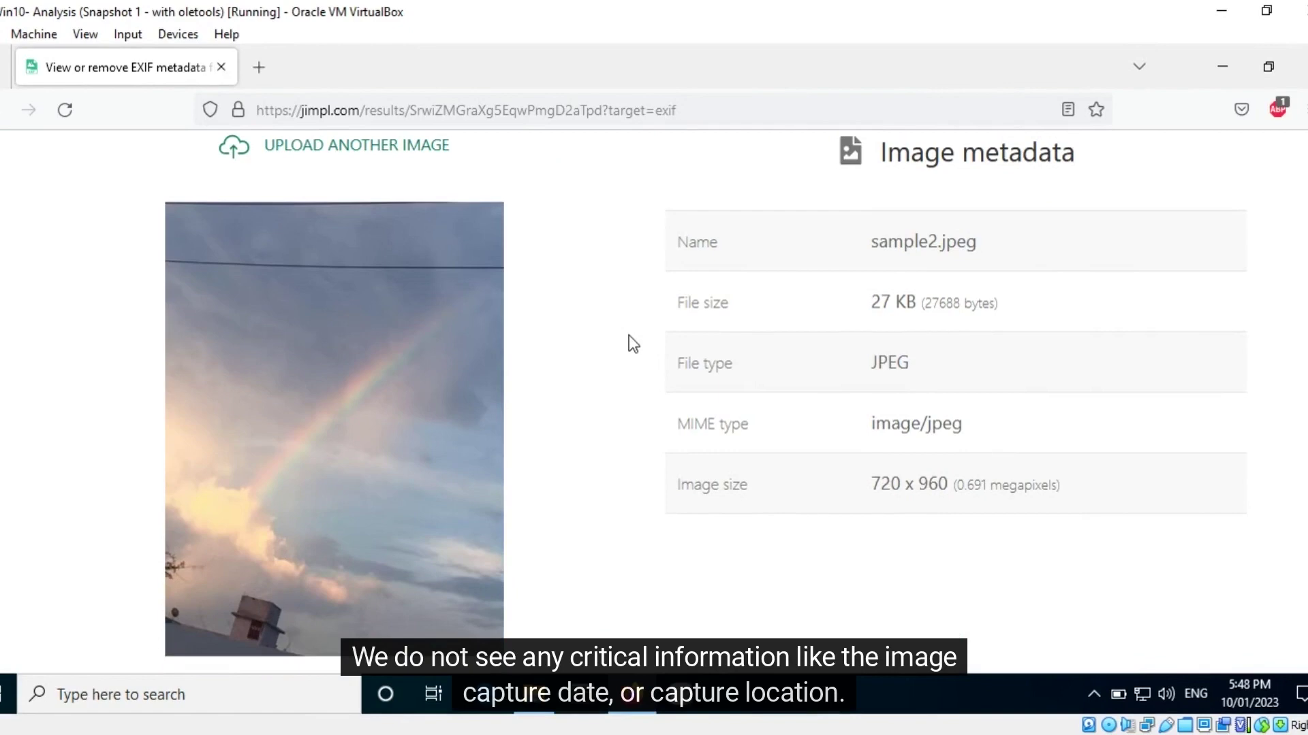
{"action": "scroll", "coordinate": [623, 352], "scroll_direction": "down", "scroll_amount": 6}
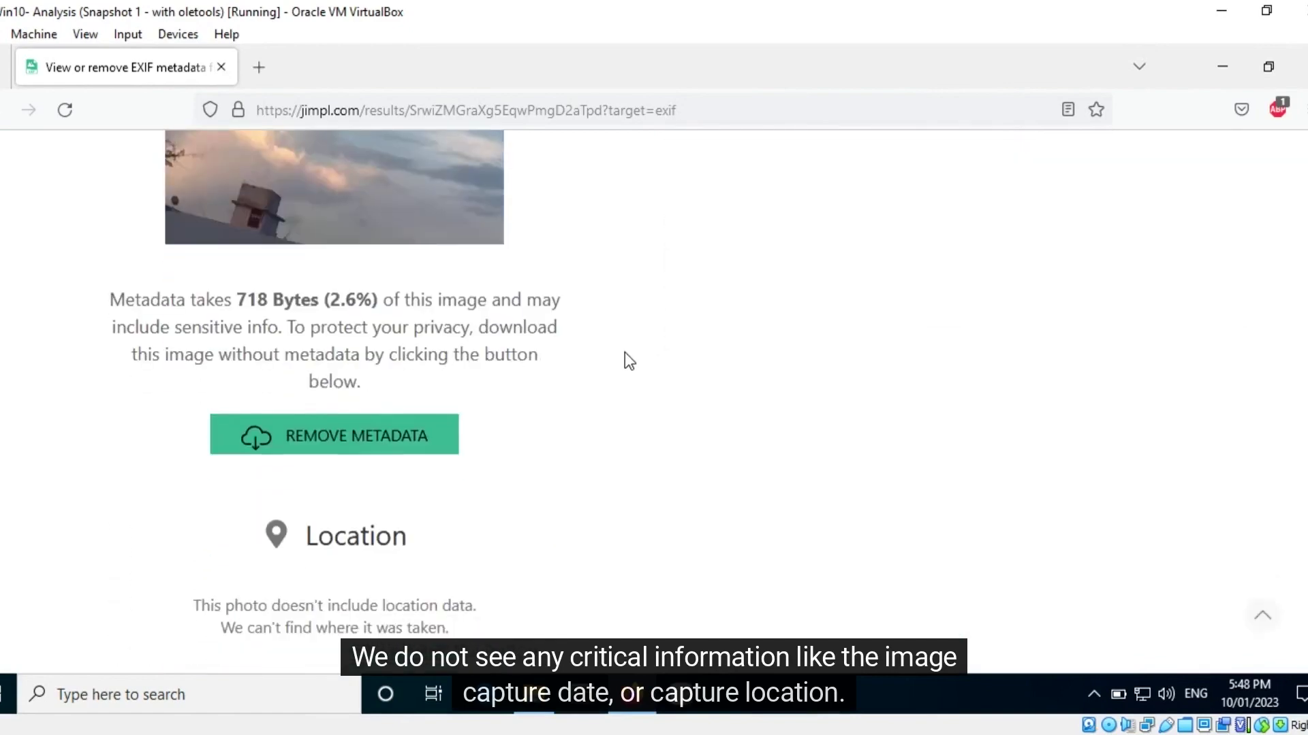
{"action": "scroll", "coordinate": [563, 451], "scroll_direction": "down", "scroll_amount": 2}
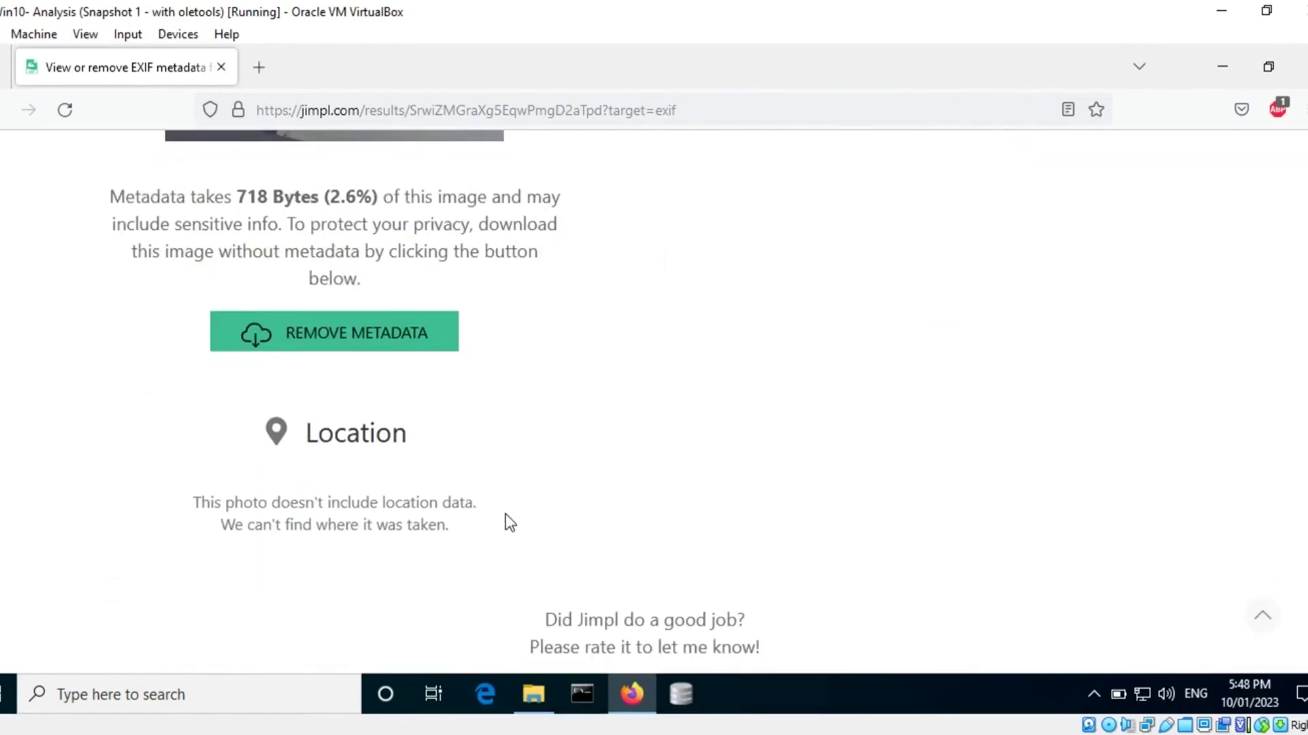
{"action": "scroll", "coordinate": [659, 457], "scroll_direction": "down", "scroll_amount": 8}
{"action": "scroll", "coordinate": [666, 442], "scroll_direction": "down", "scroll_amount": 14}
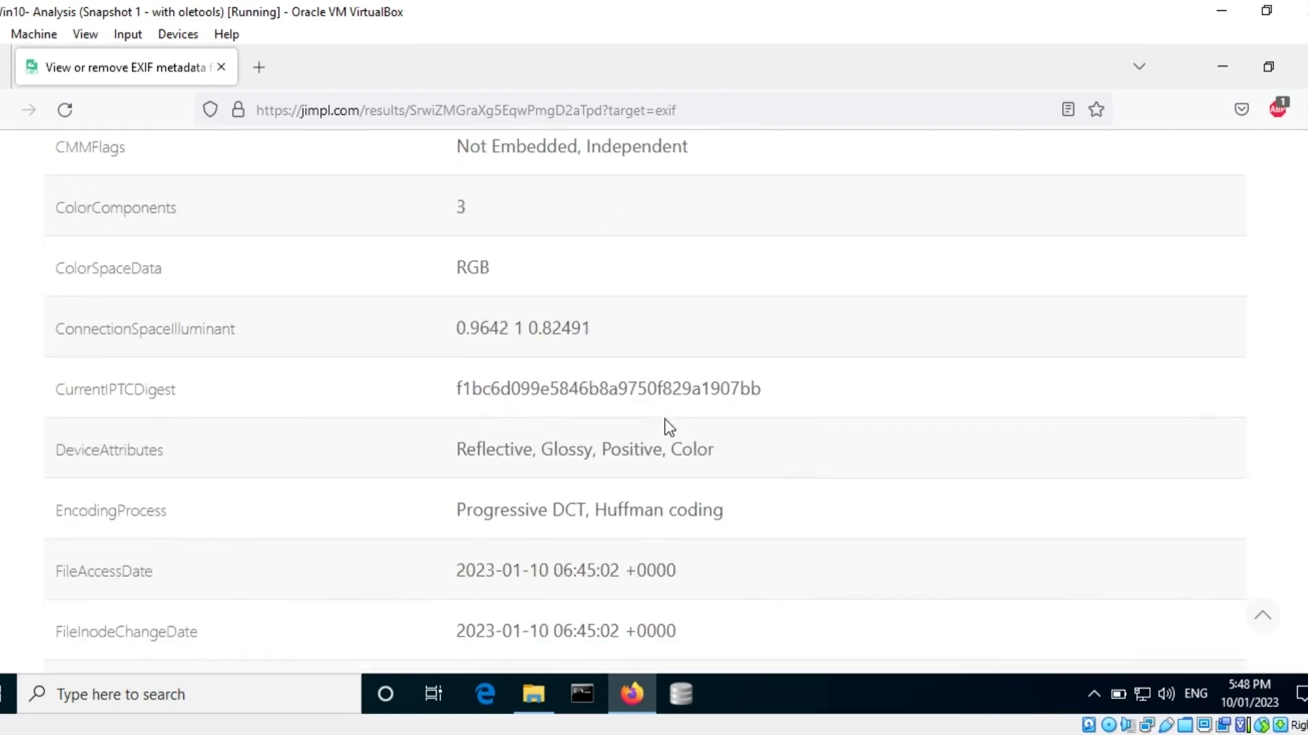
{"action": "scroll", "coordinate": [665, 403], "scroll_direction": "down", "scroll_amount": 11}
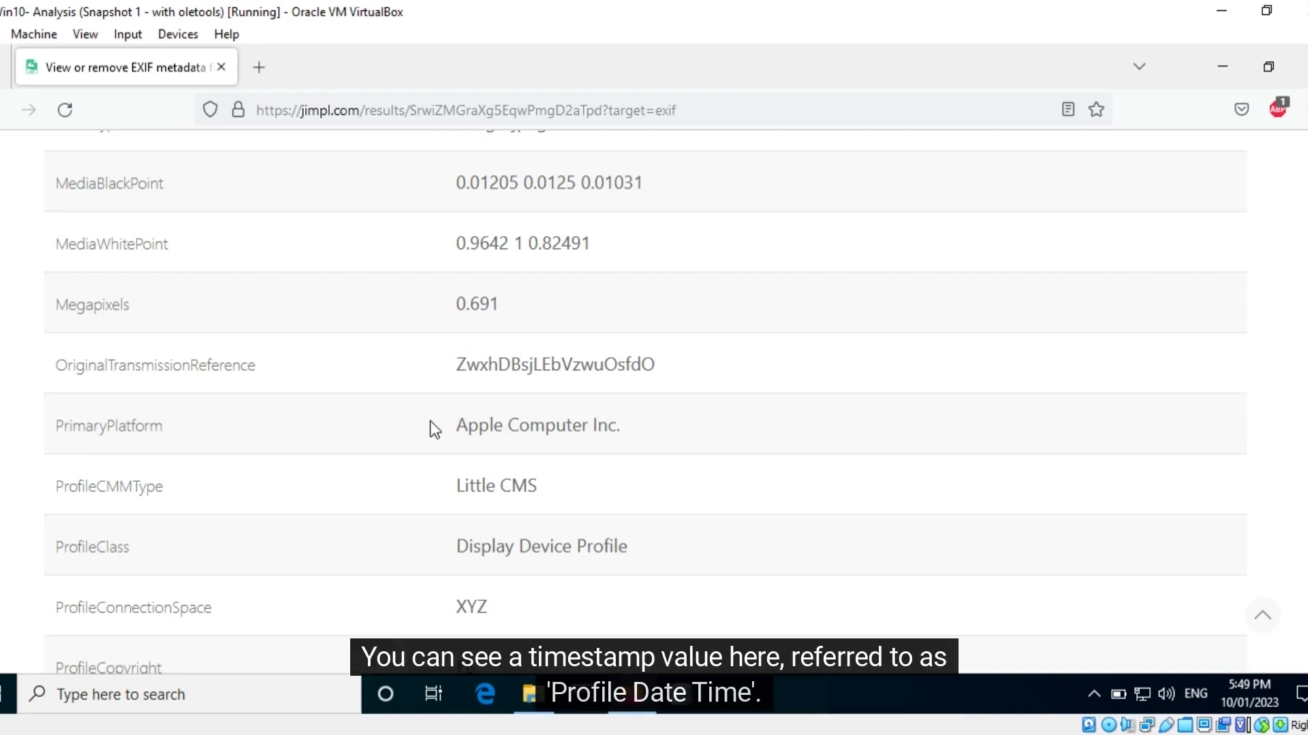
{"action": "scroll", "coordinate": [430, 422], "scroll_direction": "down", "scroll_amount": 3}
{"action": "scroll", "coordinate": [429, 384], "scroll_direction": "down", "scroll_amount": 3}
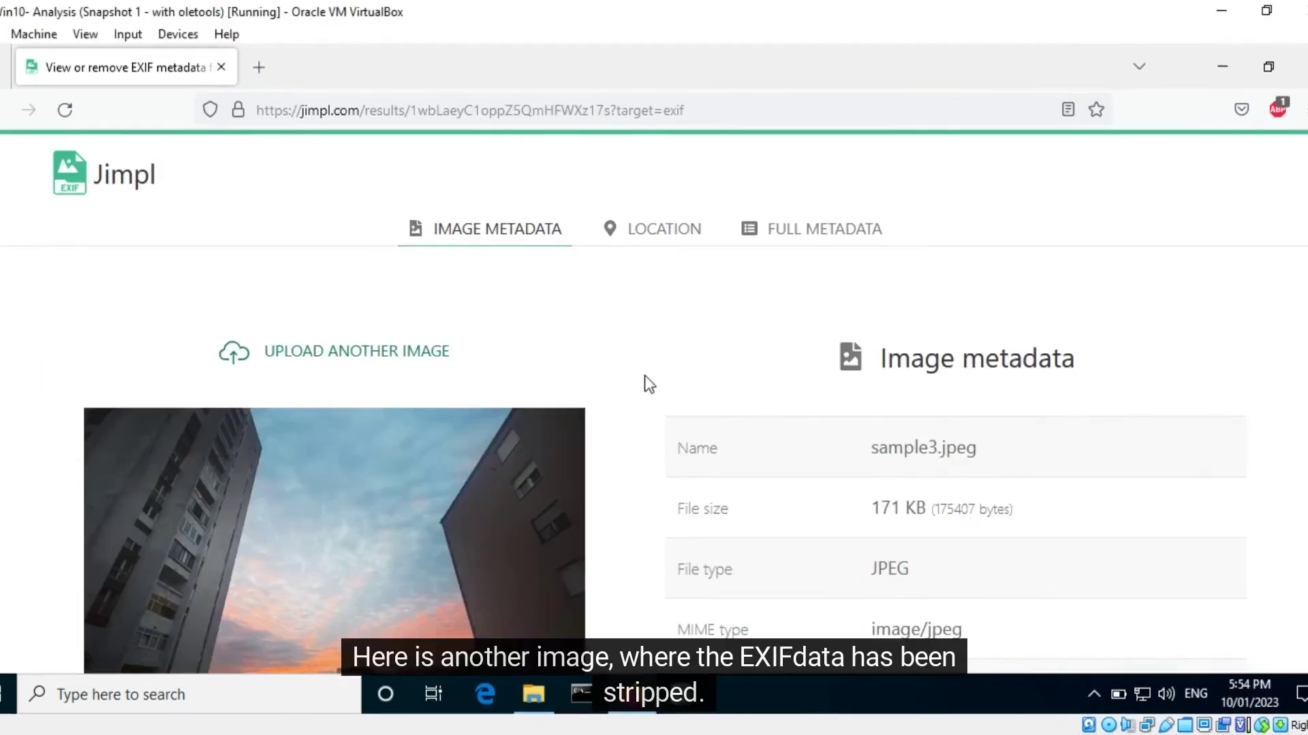
Scroll sample3.jpeg's results past Location to the PrimaryPlatform row showing Microsoft Corporation.
{"action": "scroll", "coordinate": [645, 374], "scroll_direction": "down", "scroll_amount": 6}
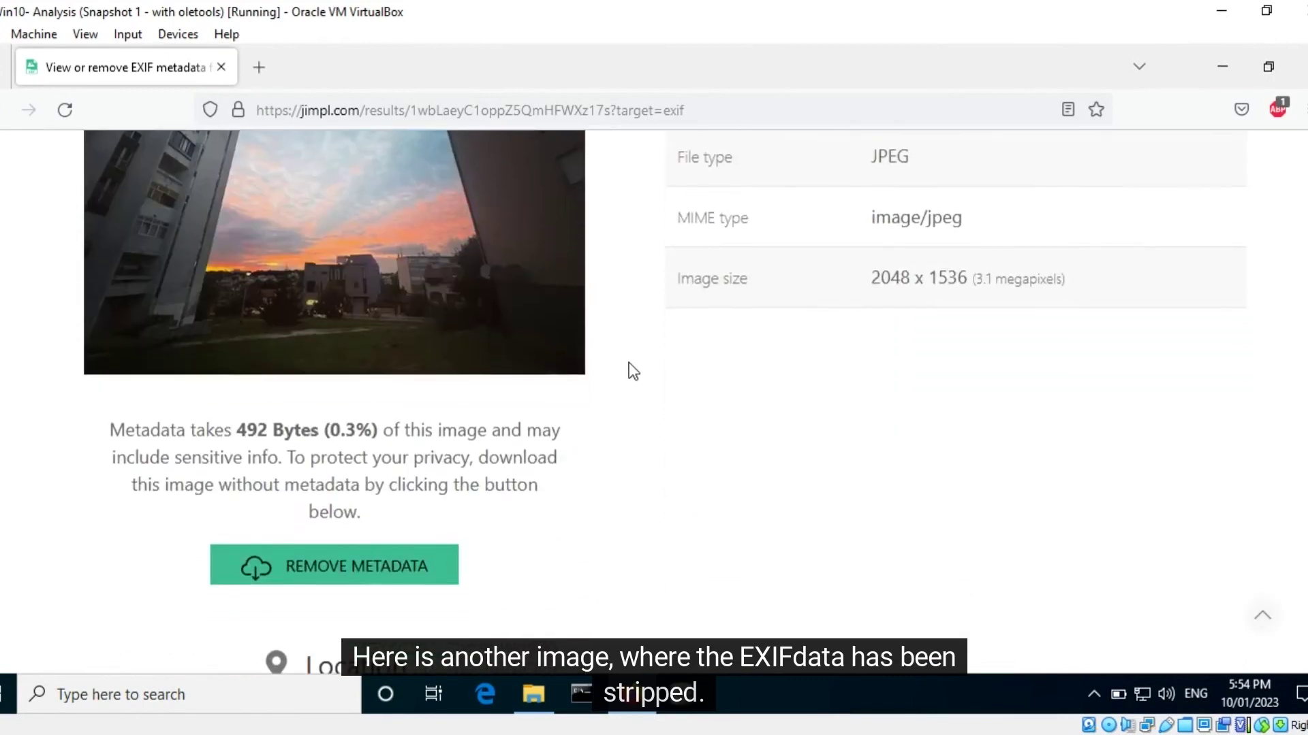
{"action": "scroll", "coordinate": [632, 371], "scroll_direction": "down", "scroll_amount": 5}
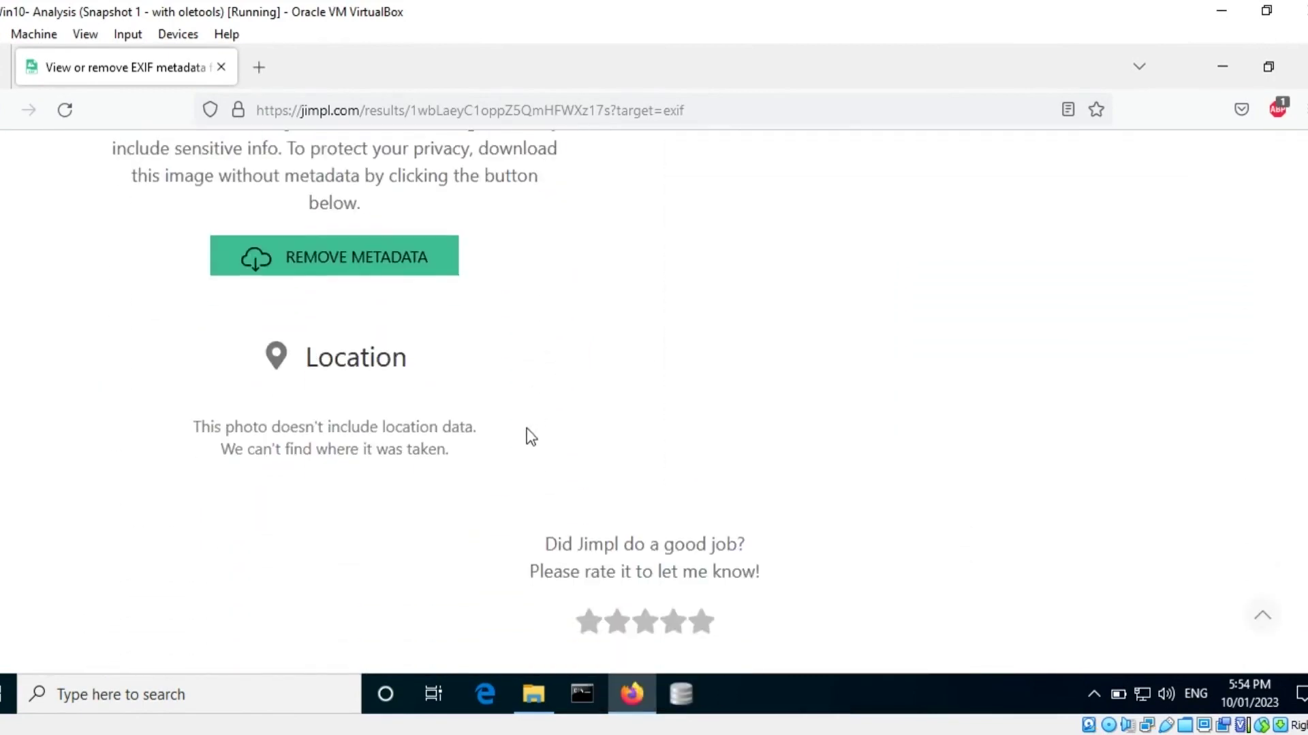
{"action": "scroll", "coordinate": [625, 423], "scroll_direction": "down", "scroll_amount": 5}
{"action": "scroll", "coordinate": [724, 382], "scroll_direction": "down", "scroll_amount": 15}
{"action": "scroll", "coordinate": [688, 375], "scroll_direction": "down", "scroll_amount": 10}
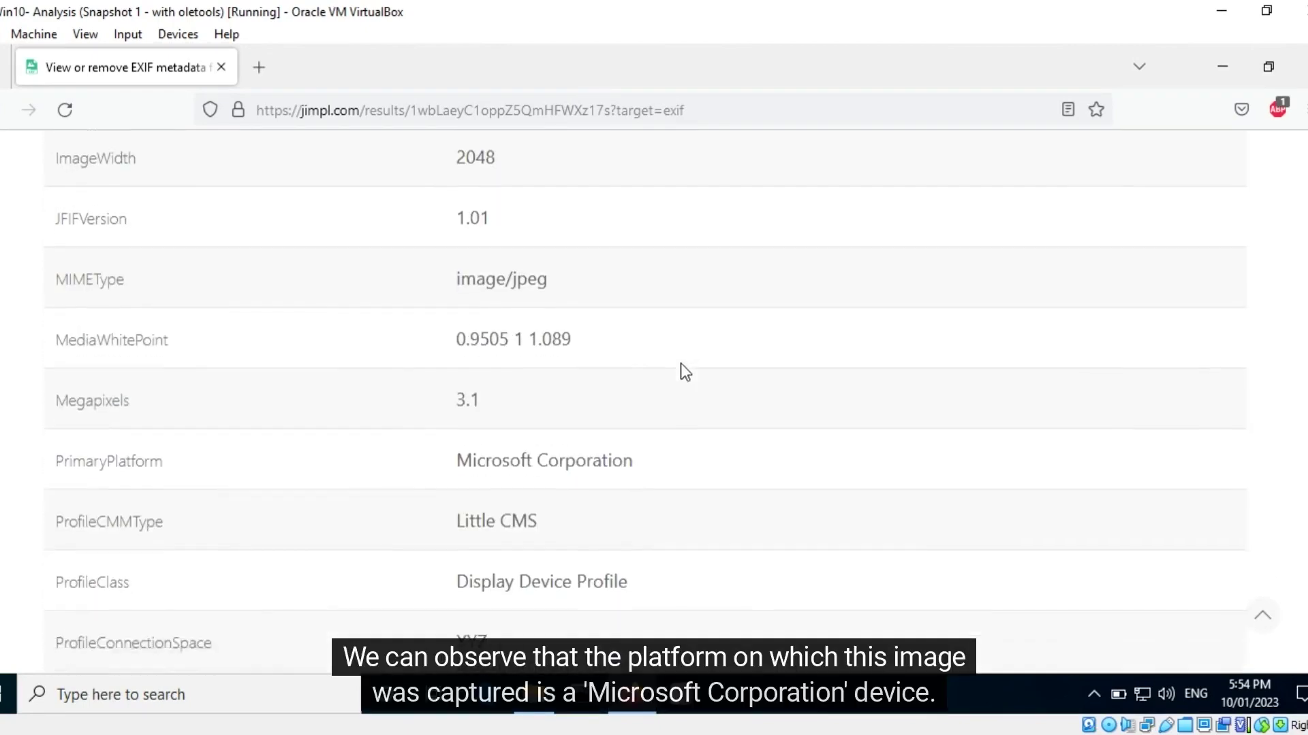
{"action": "scroll", "coordinate": [685, 372], "scroll_direction": "down", "scroll_amount": 1}
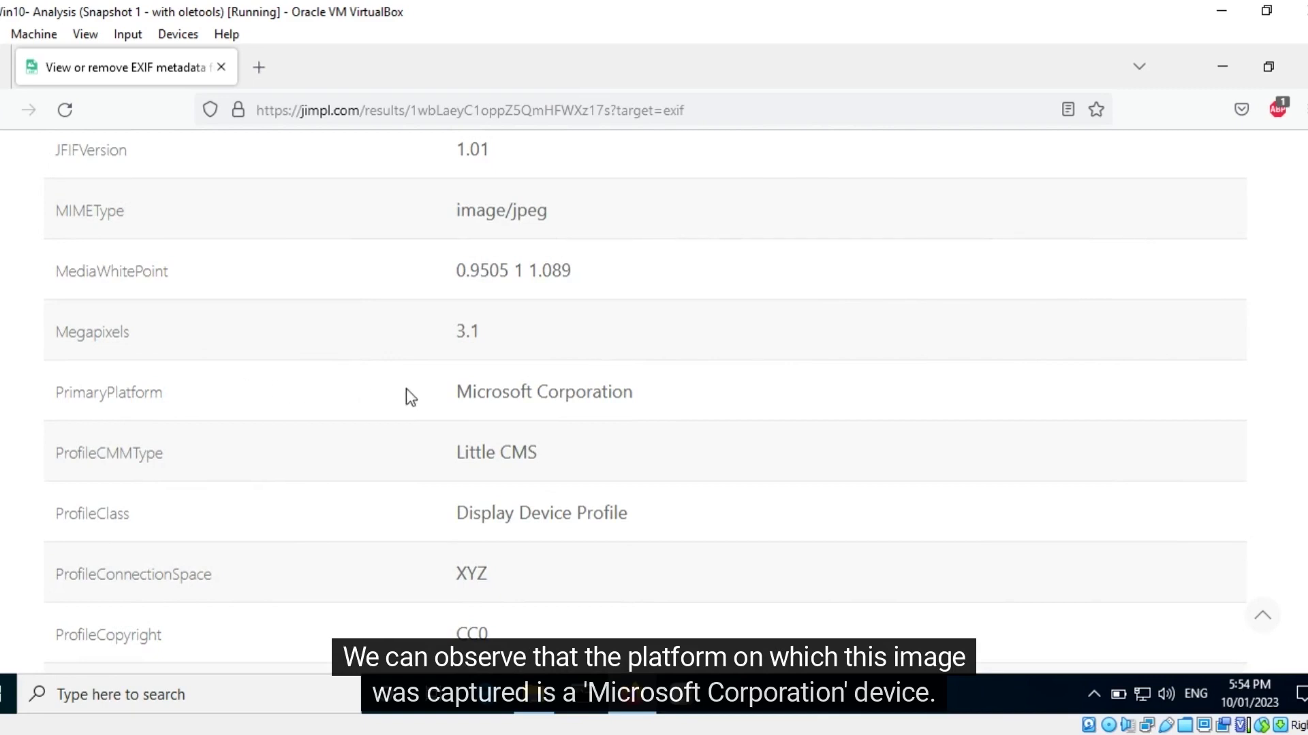